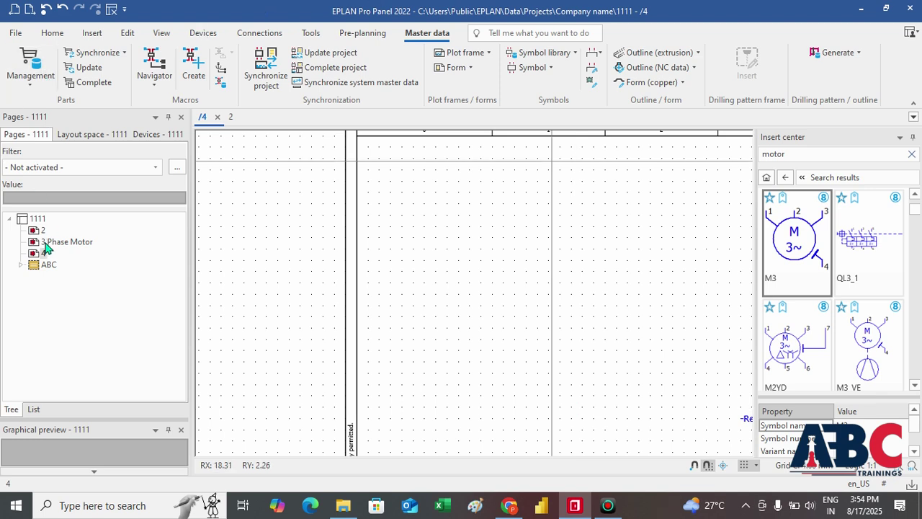
- Open page 2 and start creating a window/symbol macro from the Motor_01 motor symbol
click(43, 230)
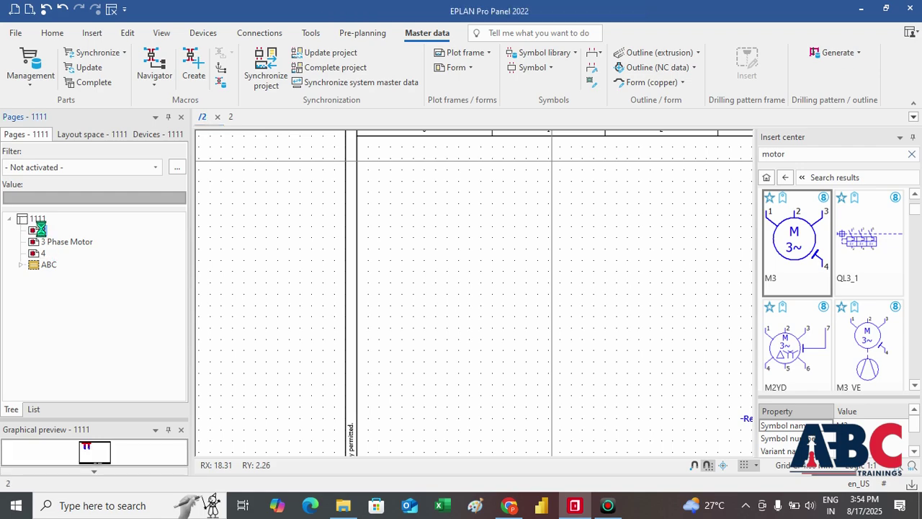
middle_drag(705, 309, 497, 309)
scroll(495, 309, up, 3)
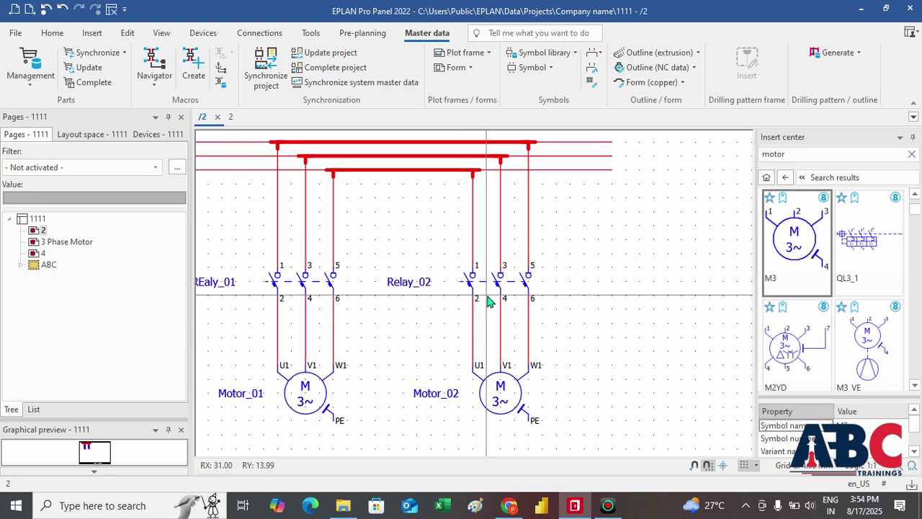
middle_drag(575, 287, 539, 323)
scroll(539, 323, up, 1)
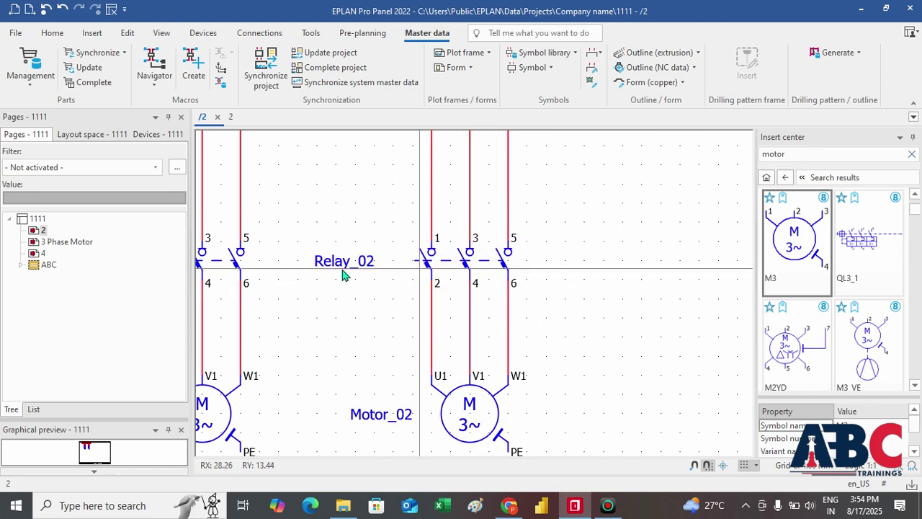
middle_drag(325, 291, 454, 225)
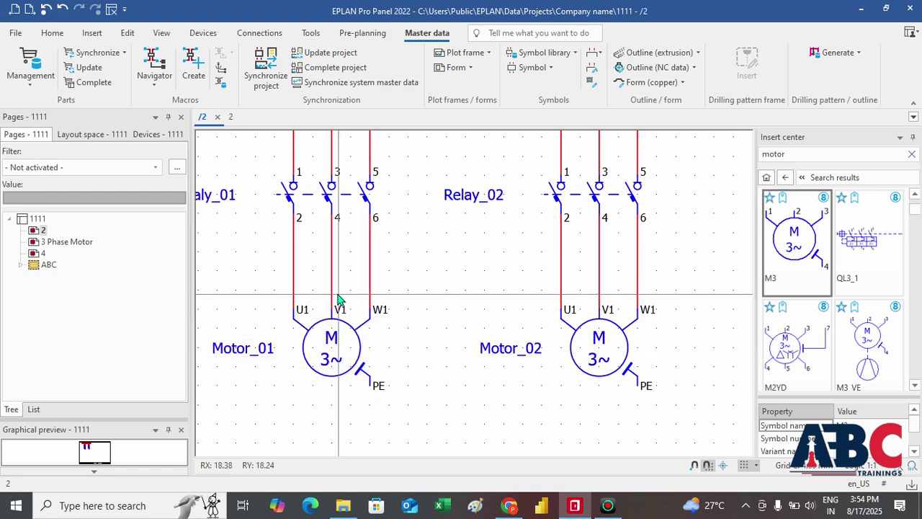
drag(413, 416, 198, 286)
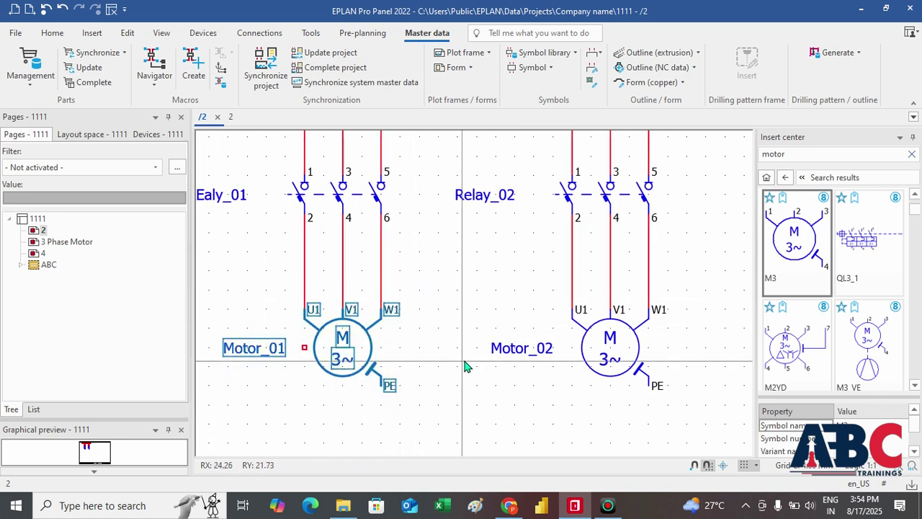
right_click(319, 342)
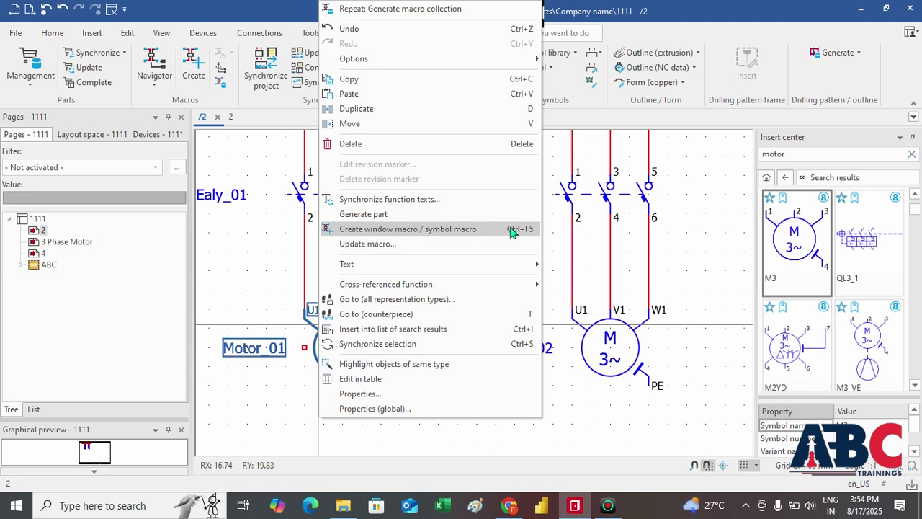
click(445, 229)
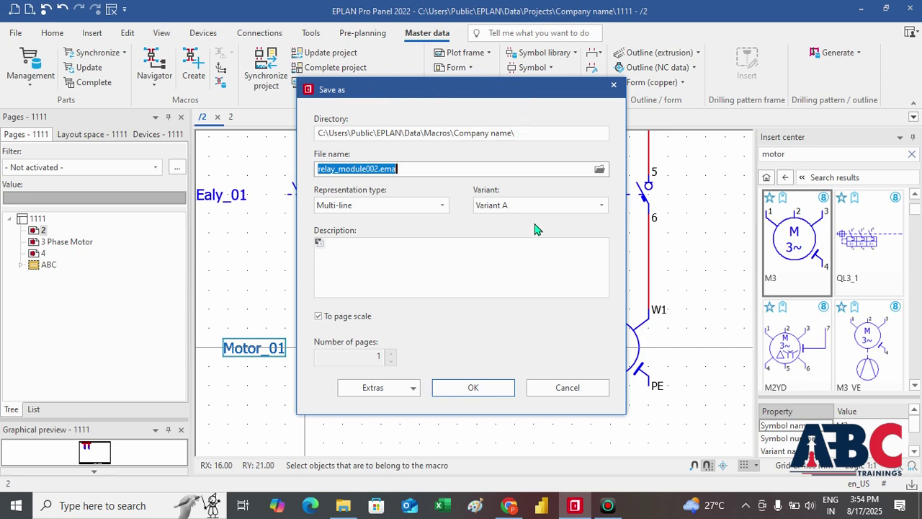
- Name the macro file motor01.ema
click(378, 168)
key(BackSpace)
key(BackSpace)
key(BackSpace)
key(BackSpace)
key(BackSpace)
key(BackSpace)
key(BackSpace)
key(BackSpace)
key(BackSpace)
key(BackSpace)
key(BackSpace)
key(BackSpace)
key(BackSpace)
key(BackSpace)
key(BackSpace)
key(BackSpace)
text(moto)
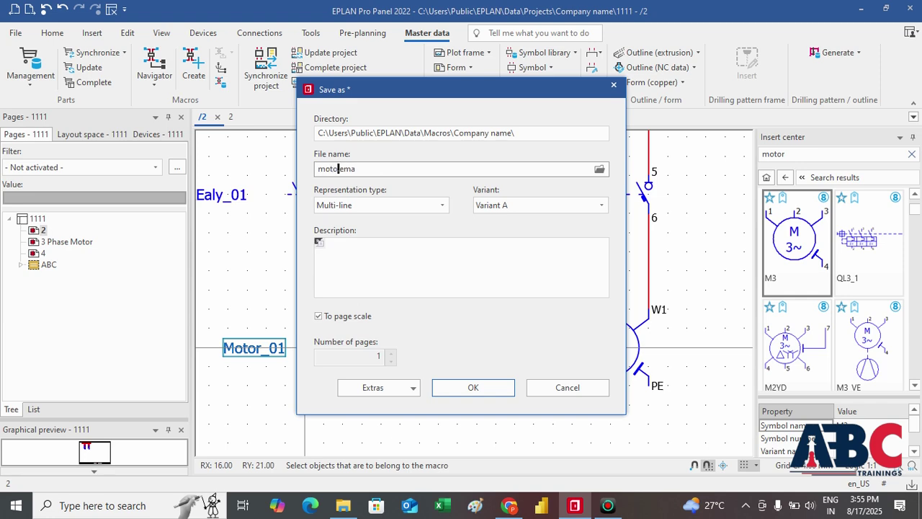
text(r01)
text(_)
key(BackSpace)
- Choose the Company name macros folder for motor01, with file type Window macro, symbol macro (*.ema, *.ems)
click(599, 169)
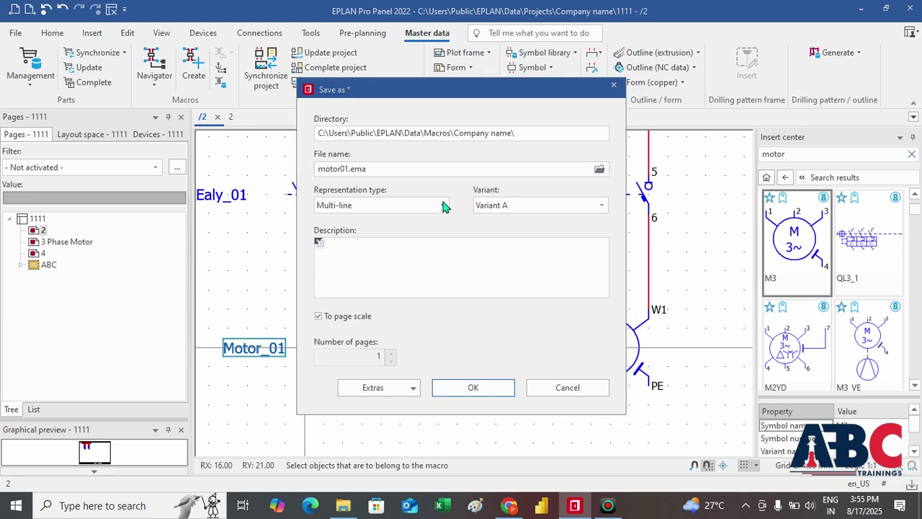
scroll(432, 231, down, 5)
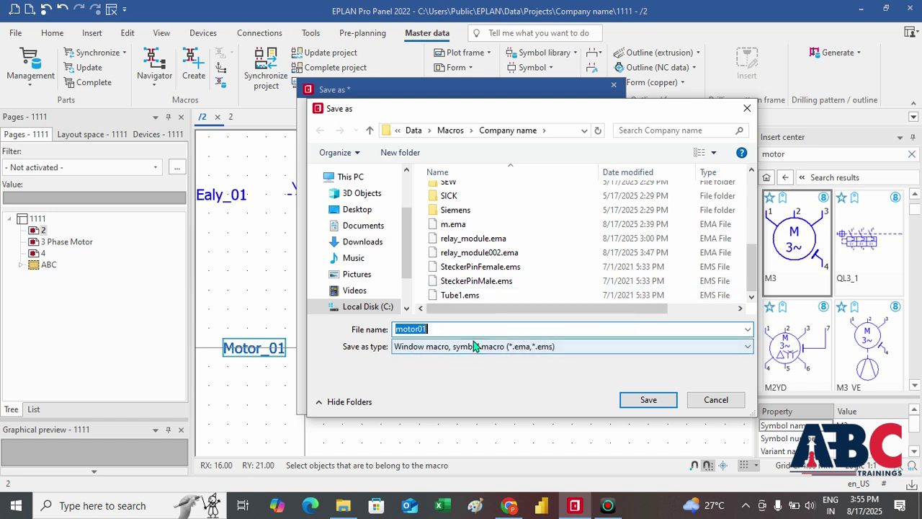
scroll(524, 225, up, 2)
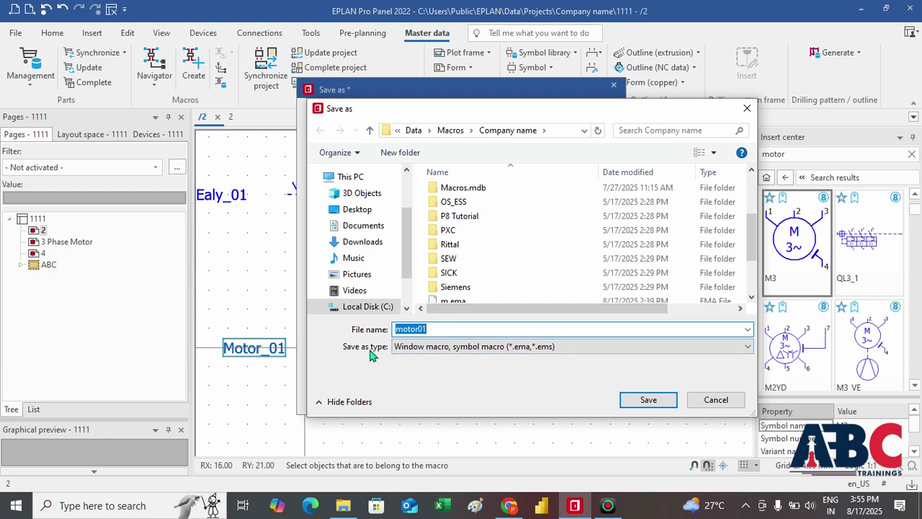
click(447, 348)
click(450, 347)
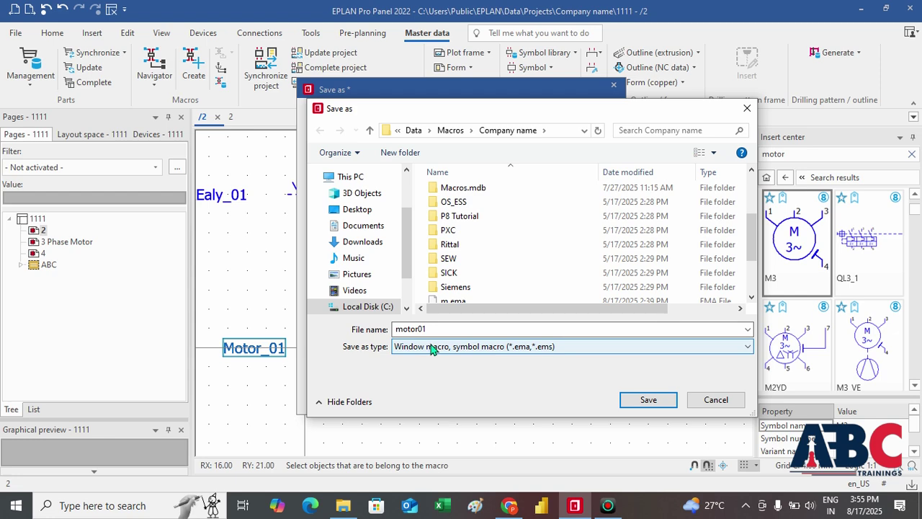
click(456, 346)
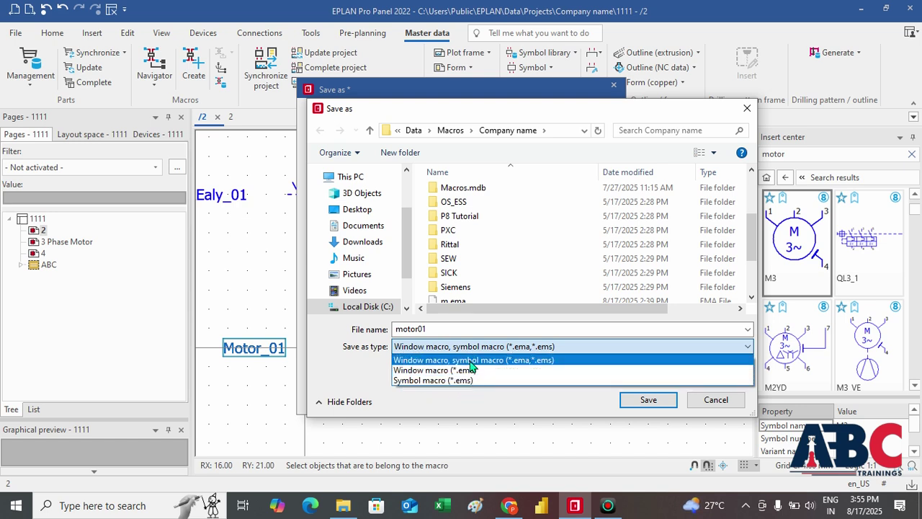
click(497, 360)
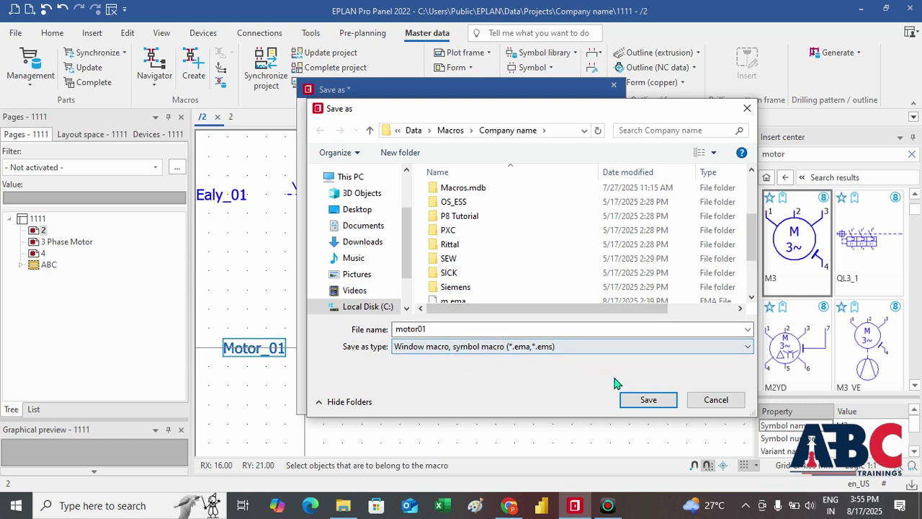
click(646, 401)
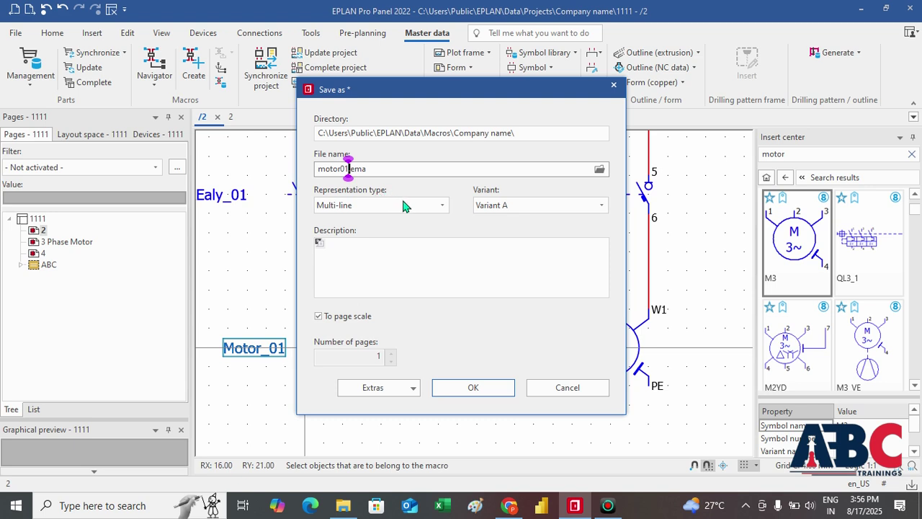
- Keep the macro's representation type as Multi-line and set its variant to Variant B
click(441, 207)
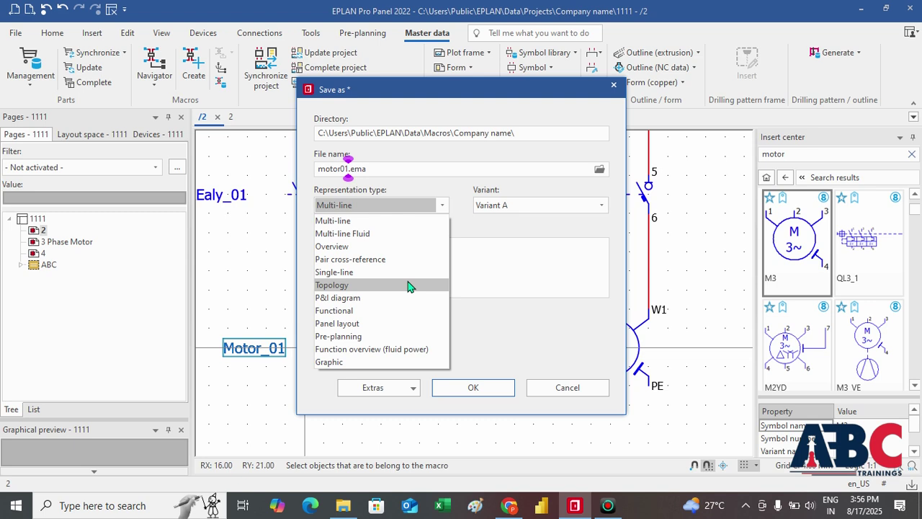
click(355, 205)
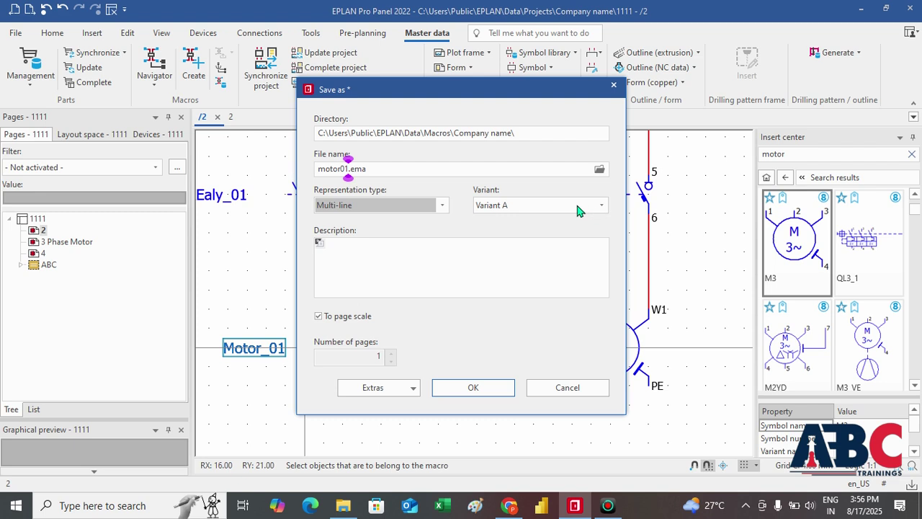
click(539, 208)
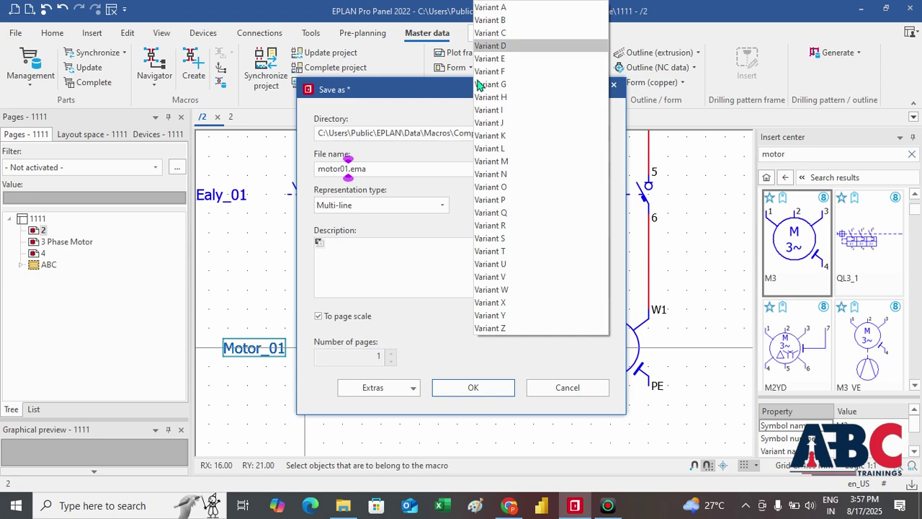
click(506, 24)
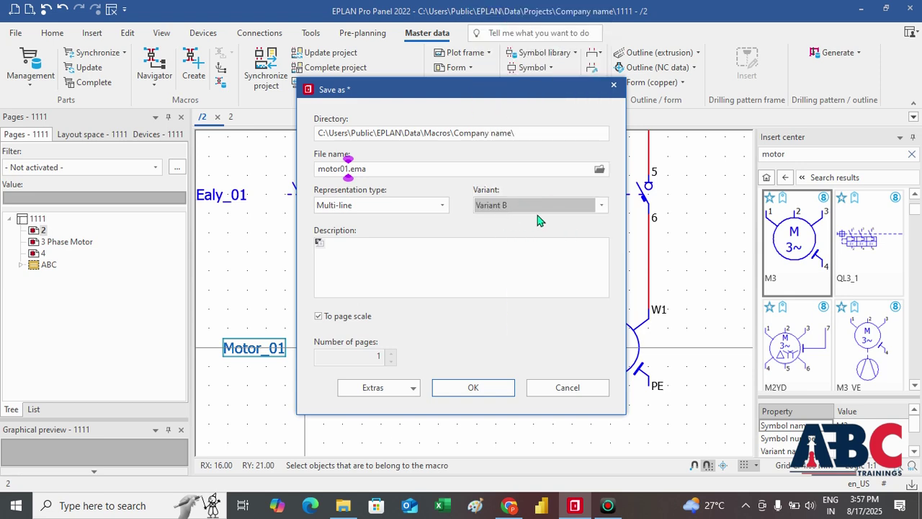
- Enter "Motor 150HZ" as the macro description and save the macro
click(401, 260)
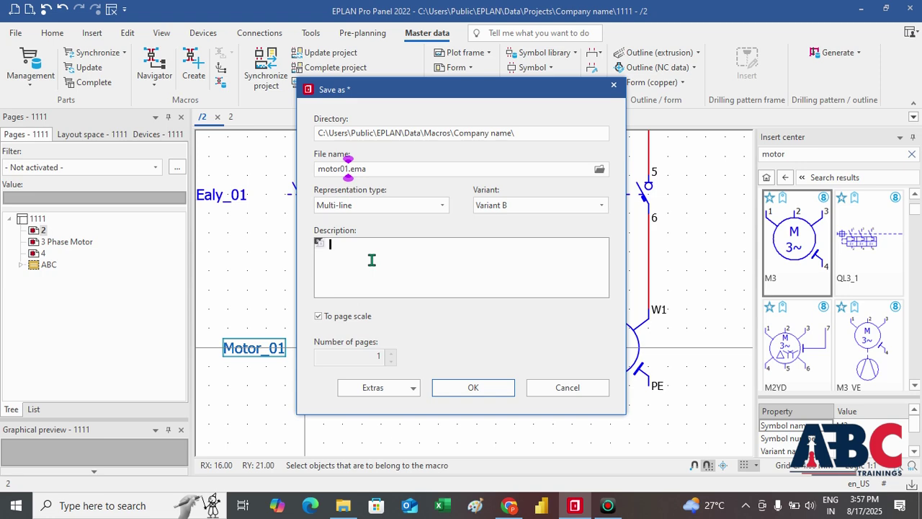
text(@@)
text( Motor 150HZ)
click(471, 387)
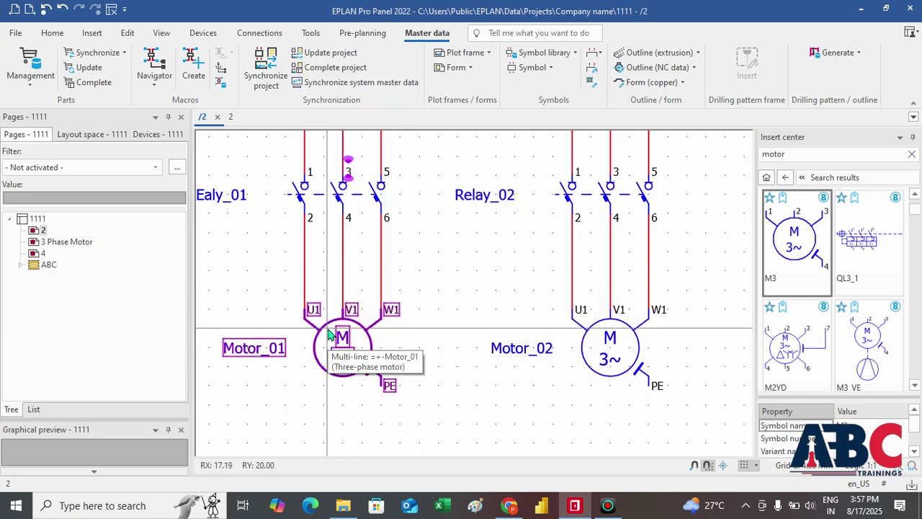
- Examine the full layout of page 2 and compare it with the 3 Phase Motor page, ending back on page 2
scroll(282, 232, down, 5)
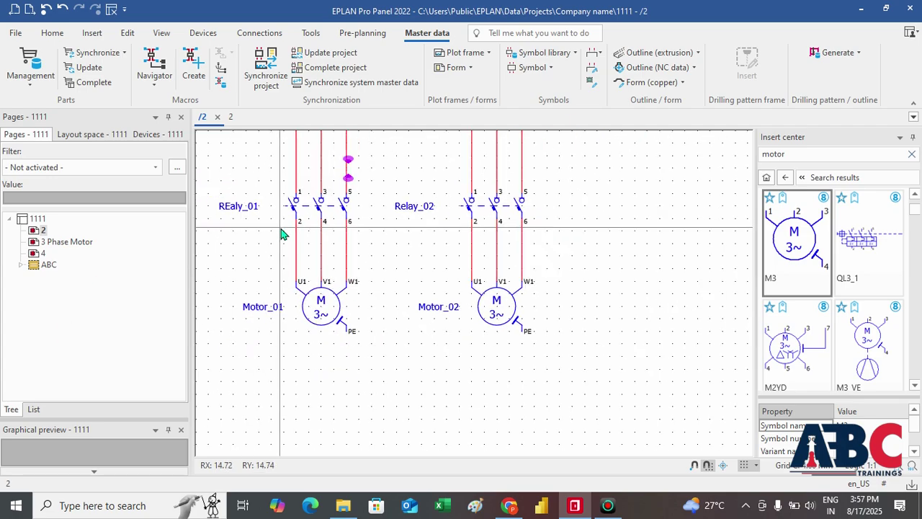
middle_drag(313, 209, 413, 308)
scroll(414, 308, down, 2)
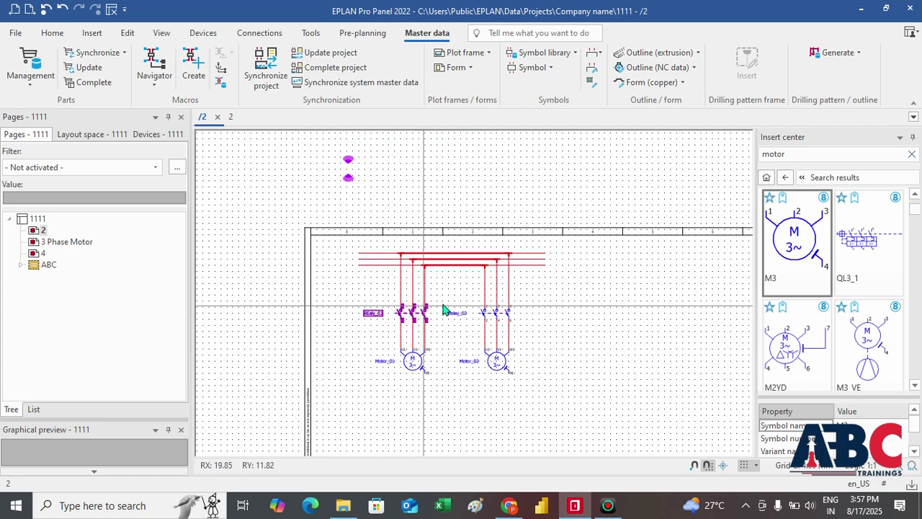
middle_drag(724, 399, 599, 264)
scroll(591, 264, down, 3)
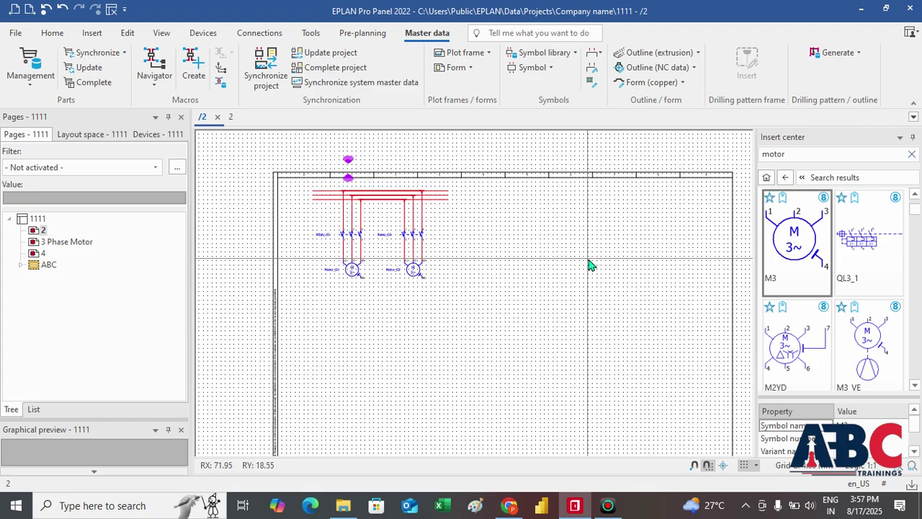
scroll(610, 313, up, 1)
middle_drag(610, 312, 538, 276)
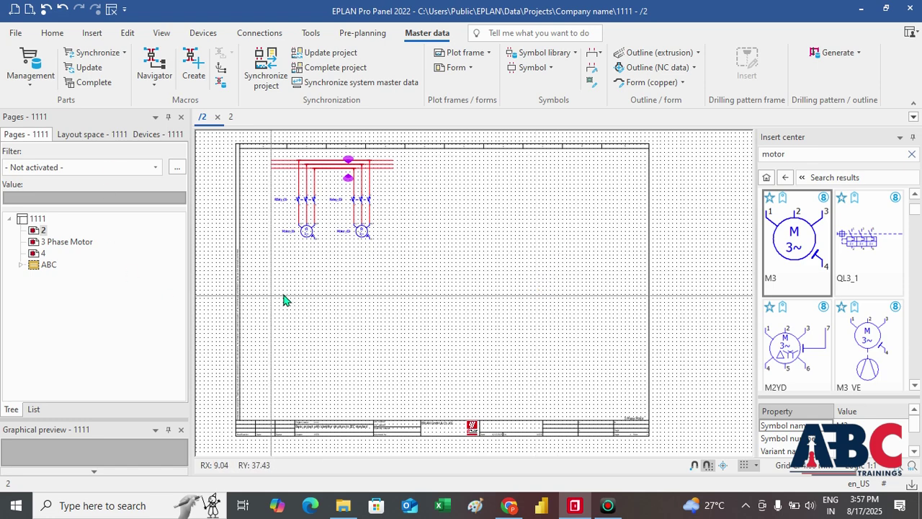
click(61, 245)
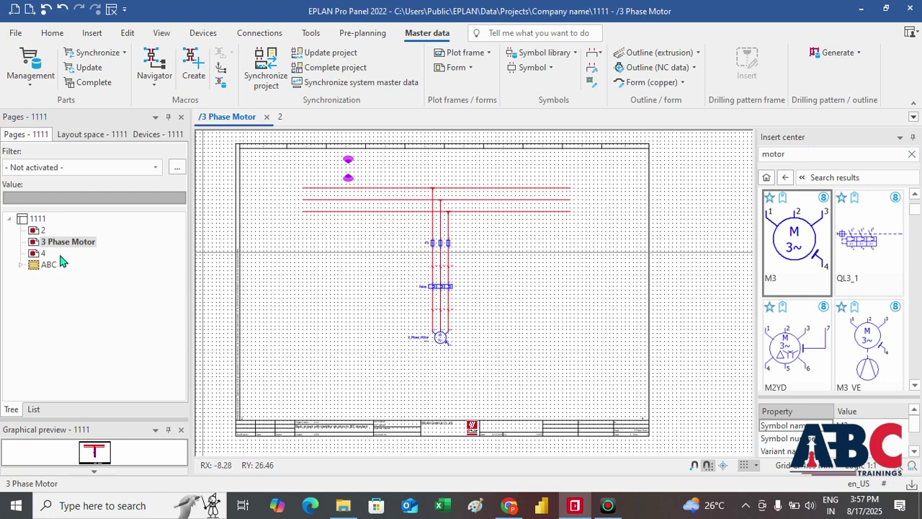
click(49, 234)
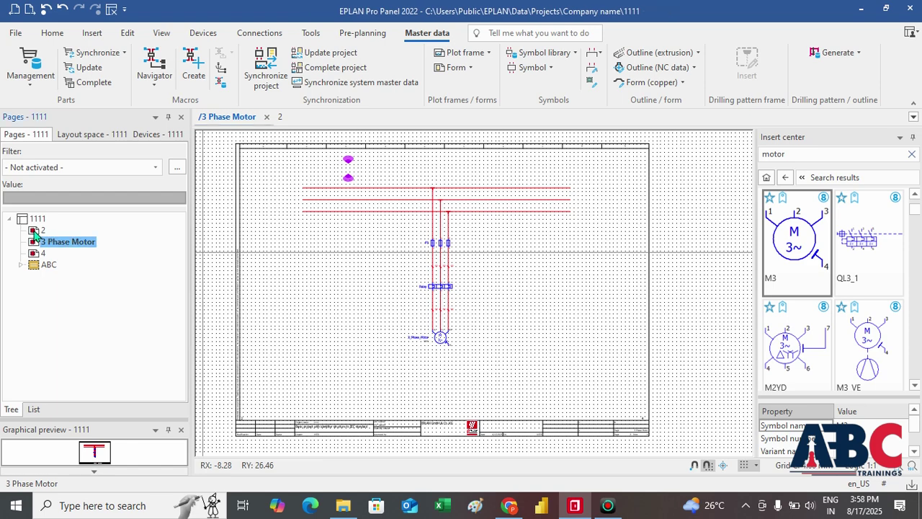
click(36, 231)
scroll(338, 232, up, 2)
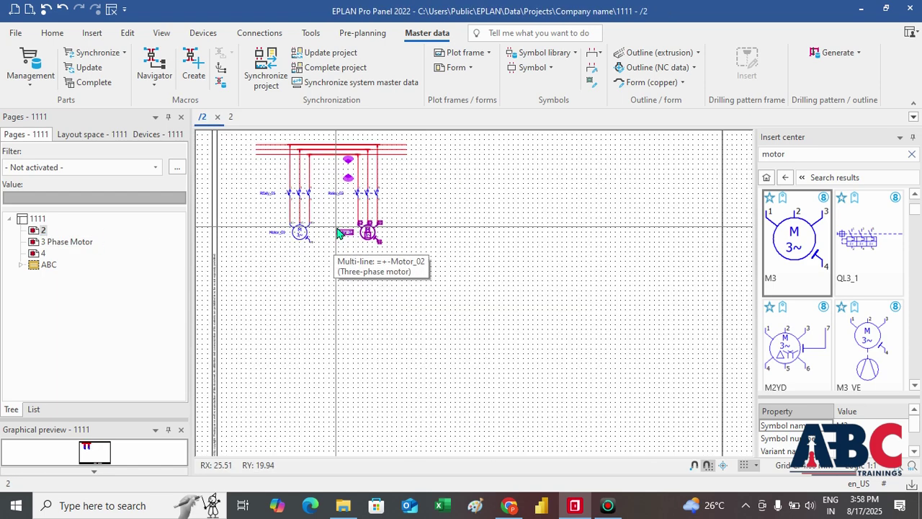
scroll(338, 233, down, 2)
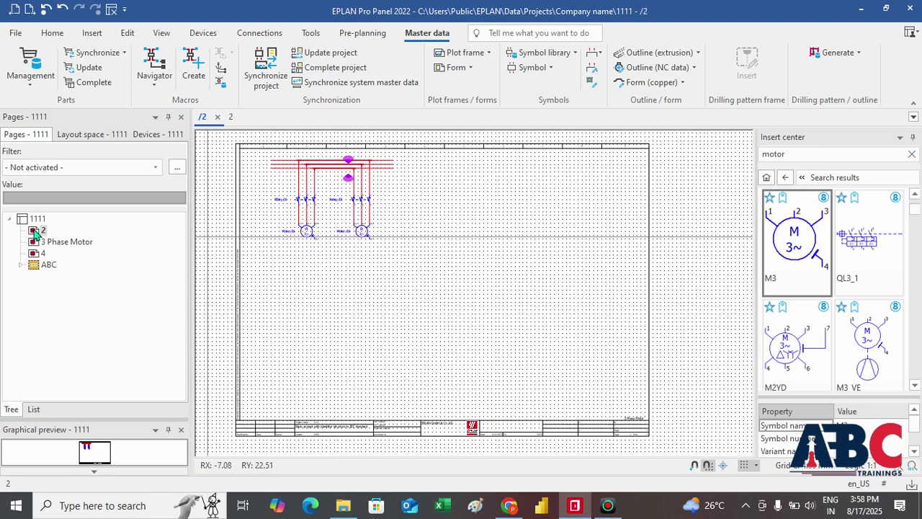
- Create a page macro from page 2 with the file name Page_macro002
right_click(36, 232)
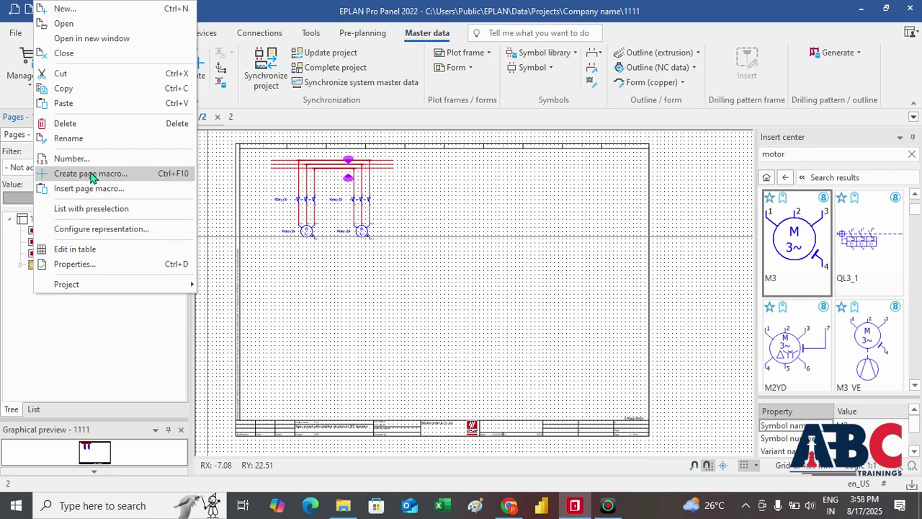
click(90, 174)
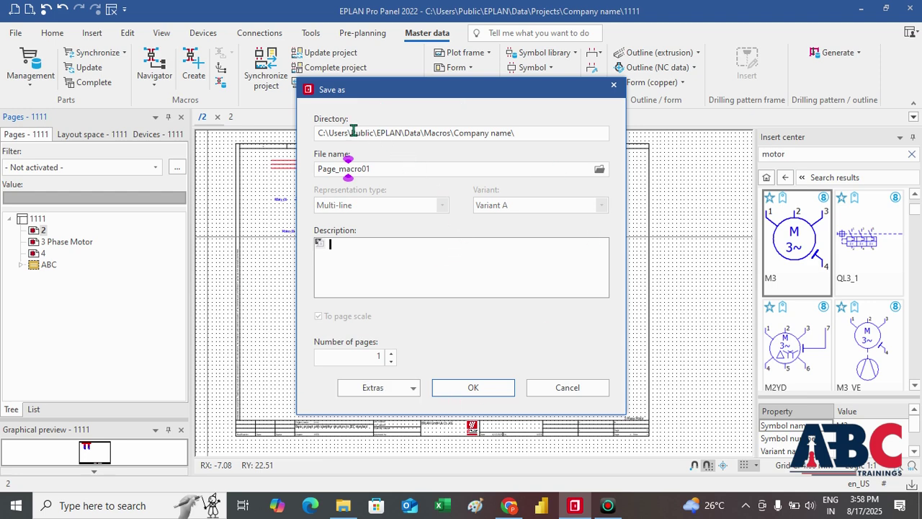
click(375, 169)
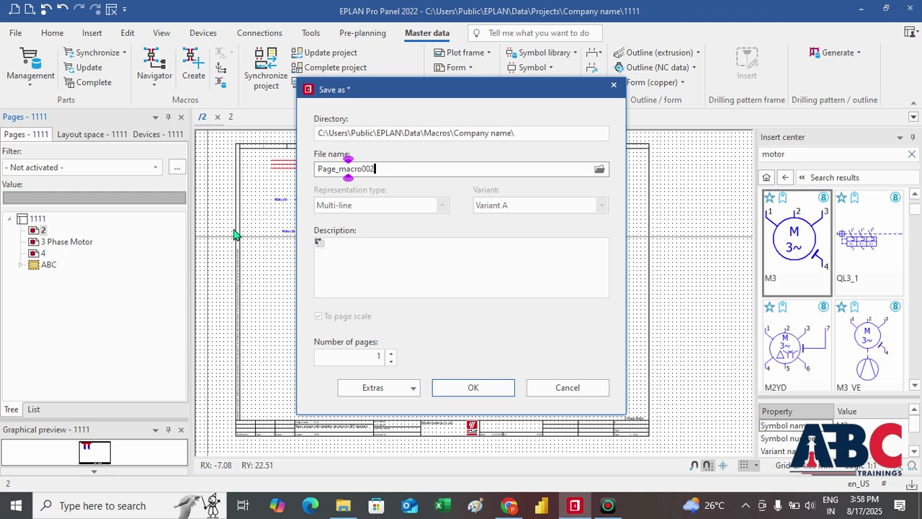
click(391, 359)
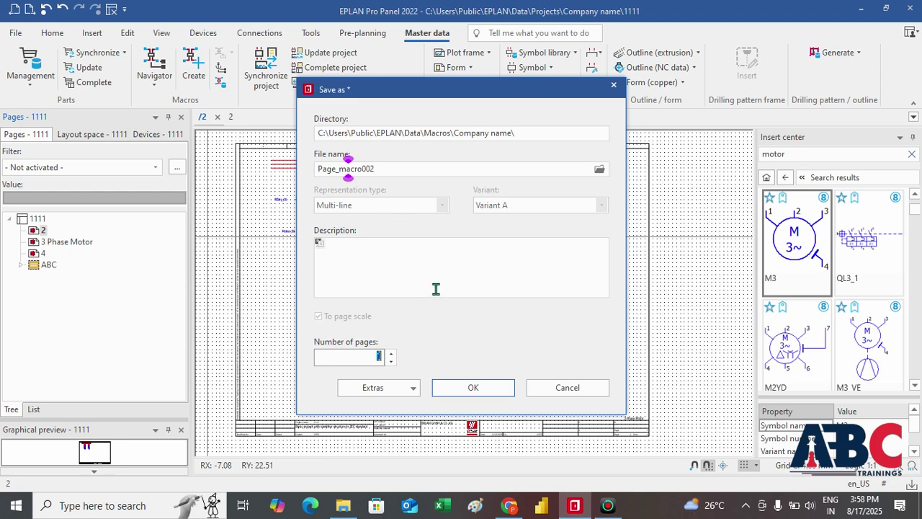
click(487, 389)
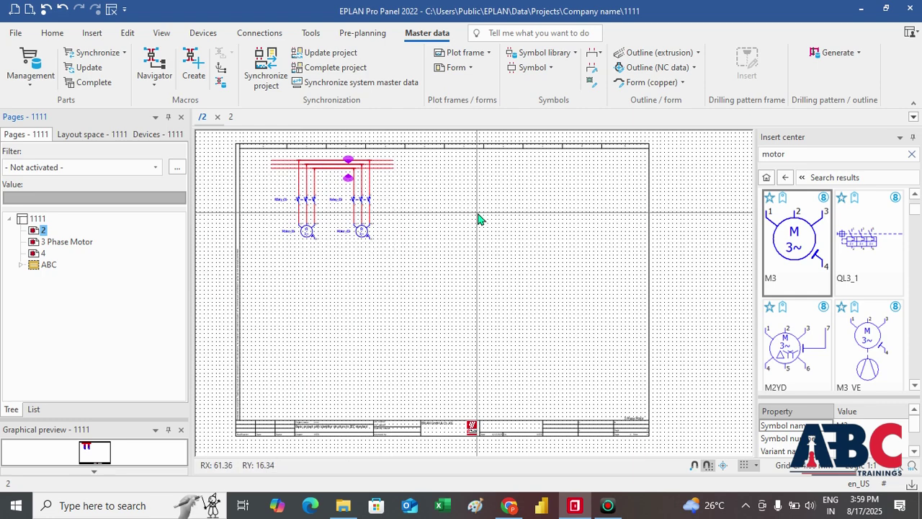
- Open page 4 of project 1111 in the graphical editor
click(47, 257)
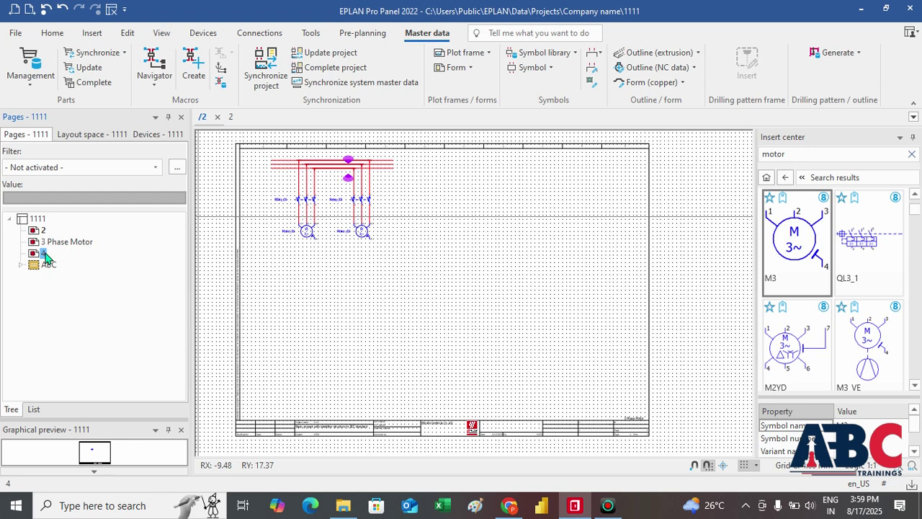
double_click(36, 255)
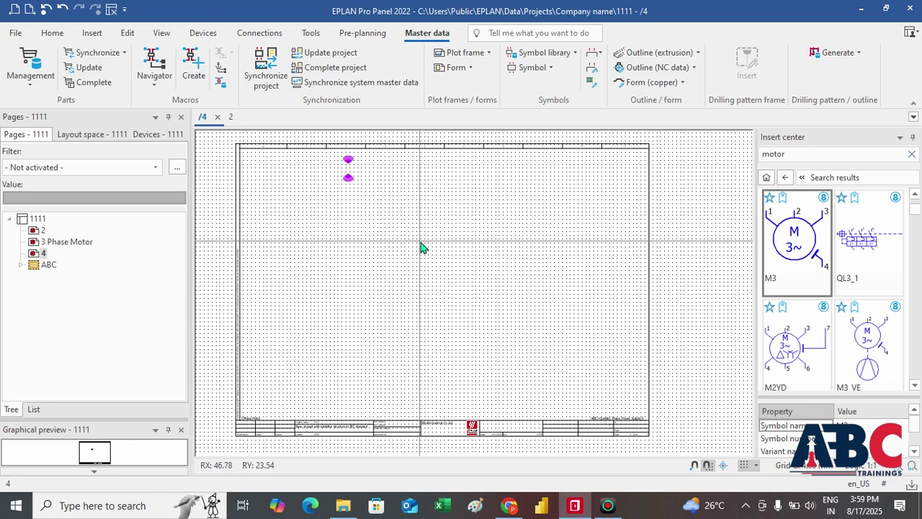
scroll(404, 238, up, 1)
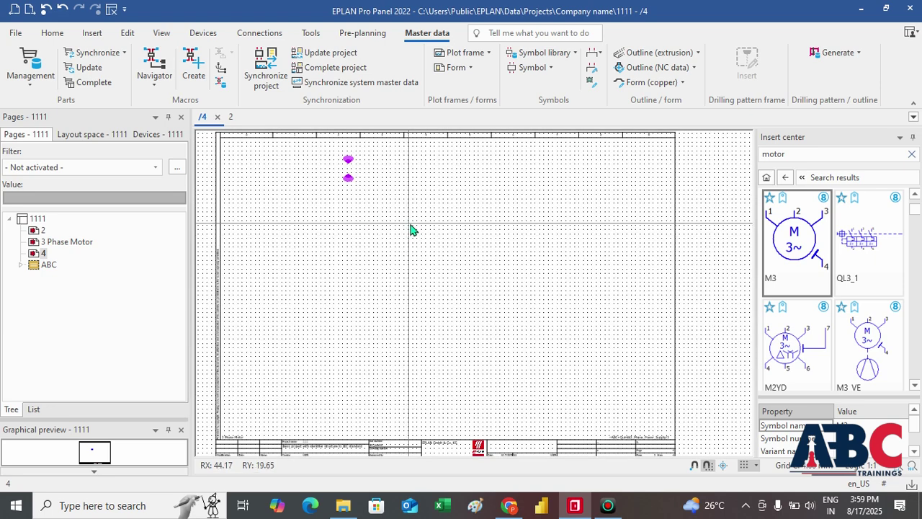
- Bring the motor01.ema macro file from File Explorer onto page 4 and place it in the upper middle of the sheet
click(343, 506)
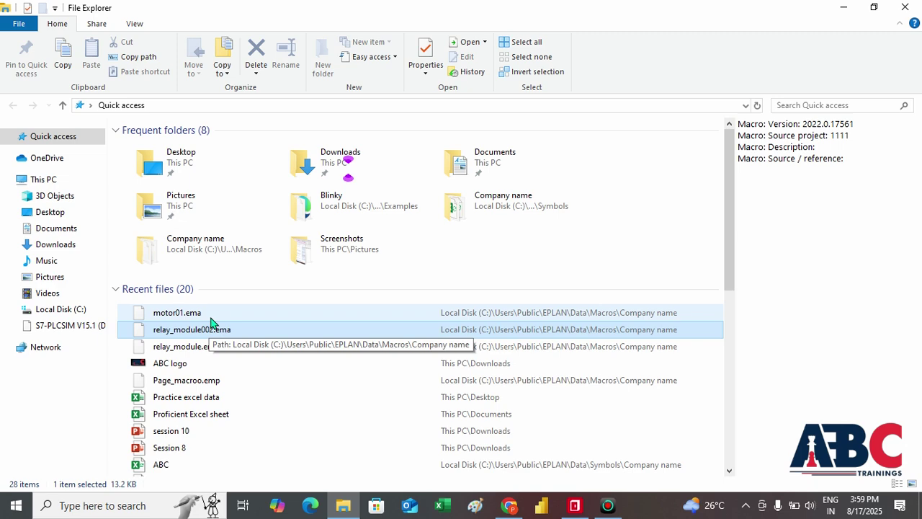
drag(176, 313, 431, 248)
scroll(431, 250, up, 3)
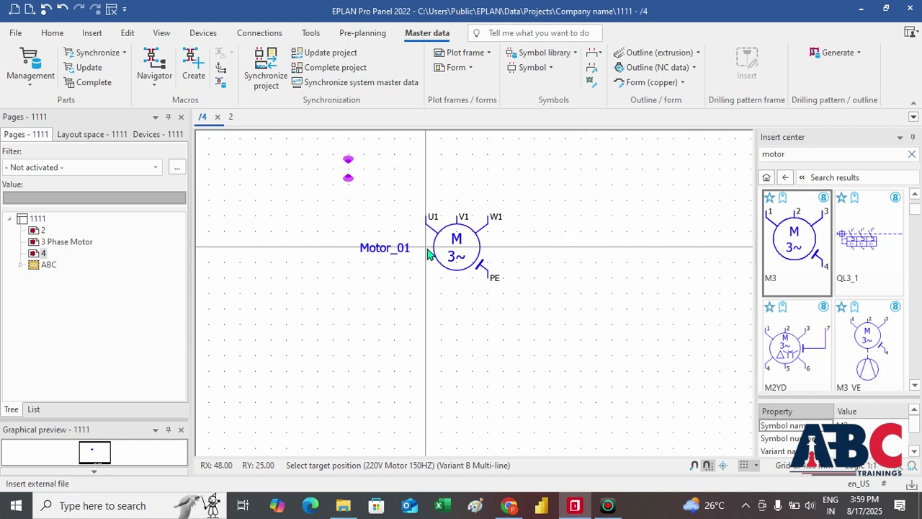
click(440, 278)
- Insert the motor macro with the insertion mode Do not modify and finish the placement
key(Down)
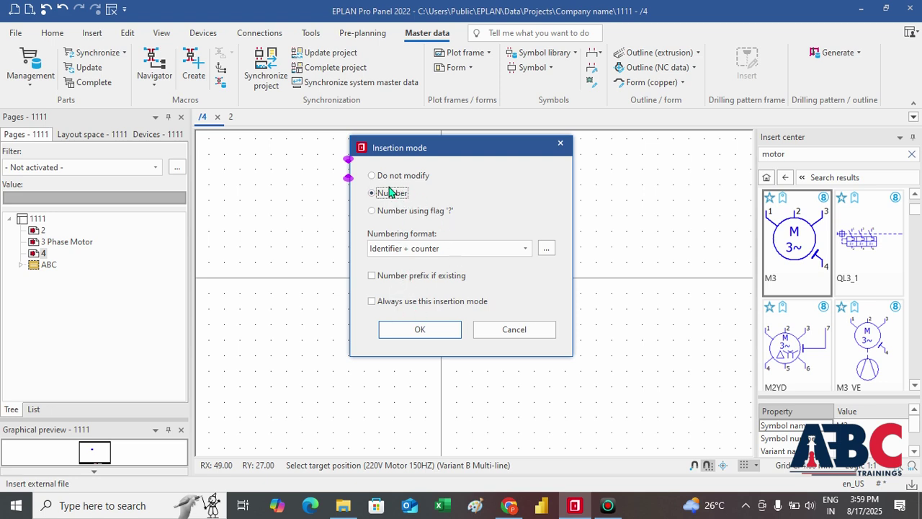
click(373, 177)
click(418, 329)
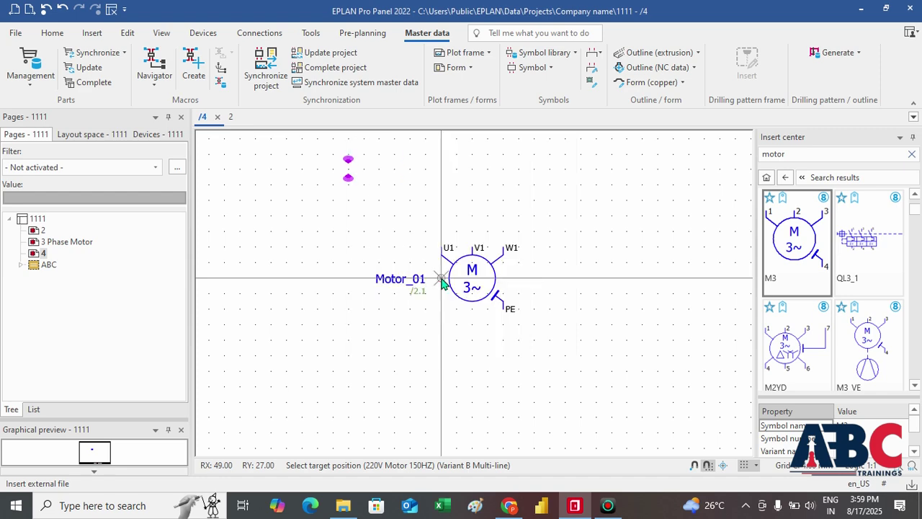
click(441, 280)
key(Escape)
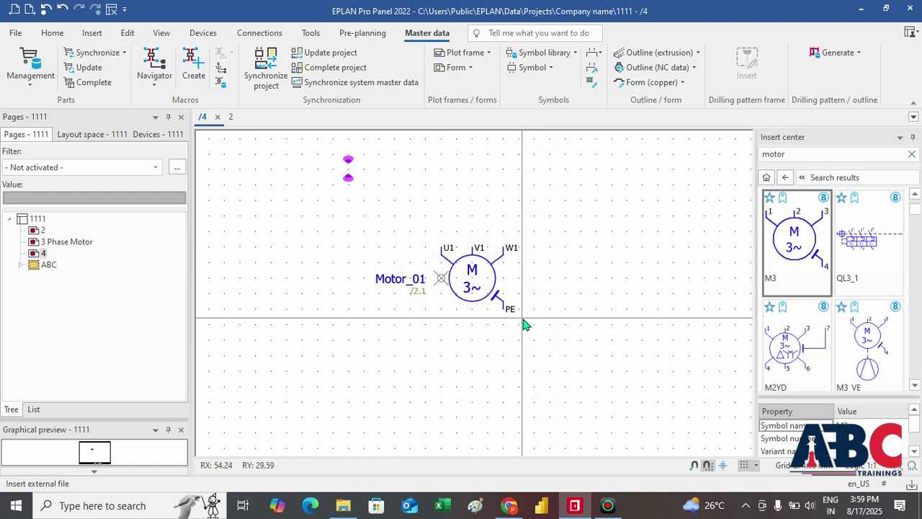
scroll(524, 324, down, 1)
scroll(525, 325, up, 1)
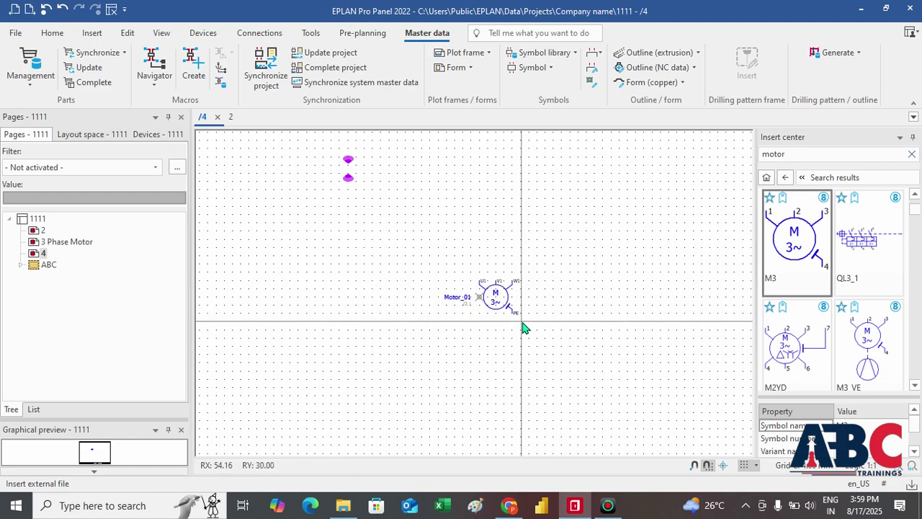
- Examine the page macro files available for insertion in the Company name macros folder without inserting any of them
right_click(132, 297)
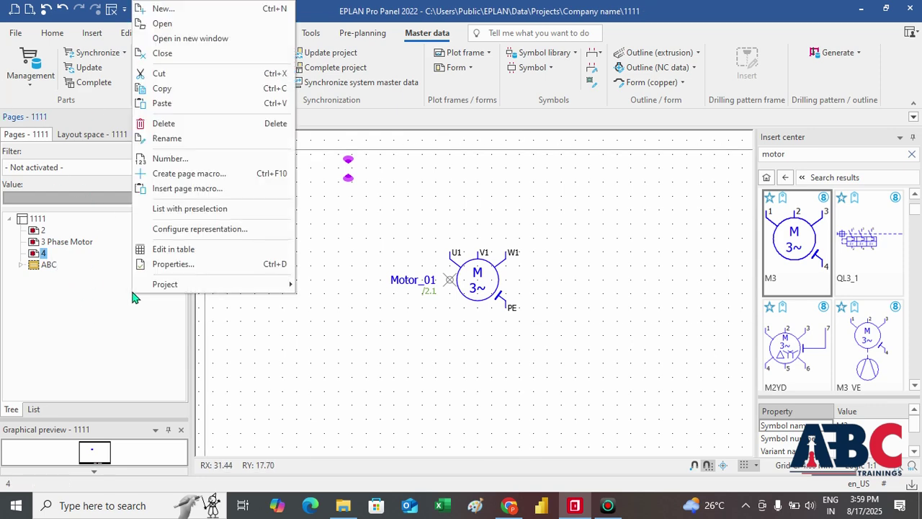
click(173, 189)
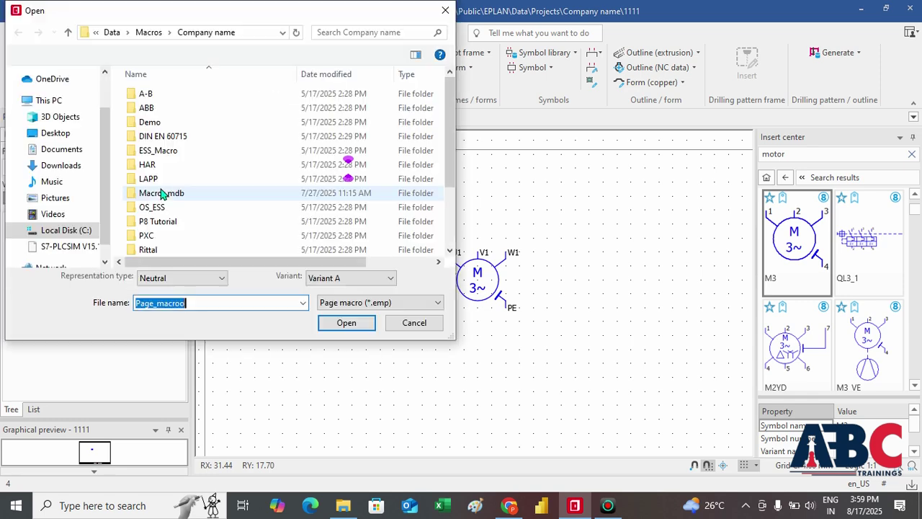
scroll(209, 231, down, 2)
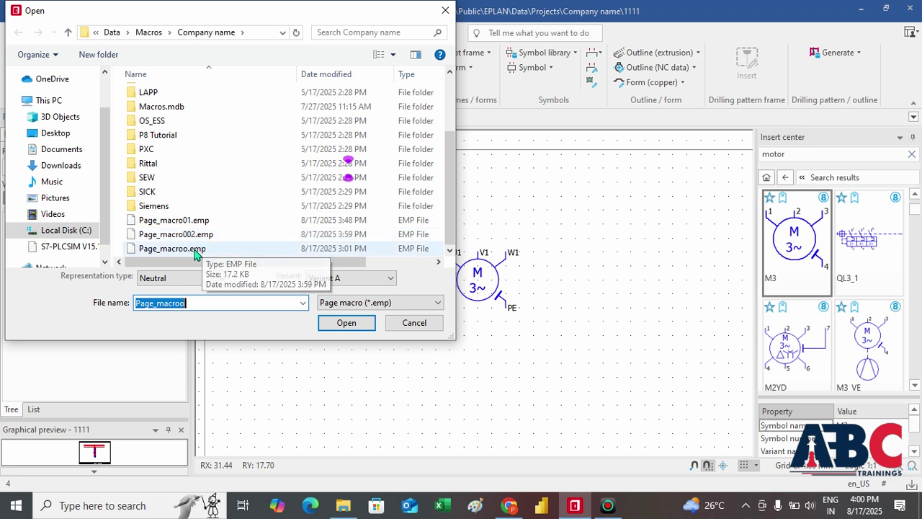
click(445, 10)
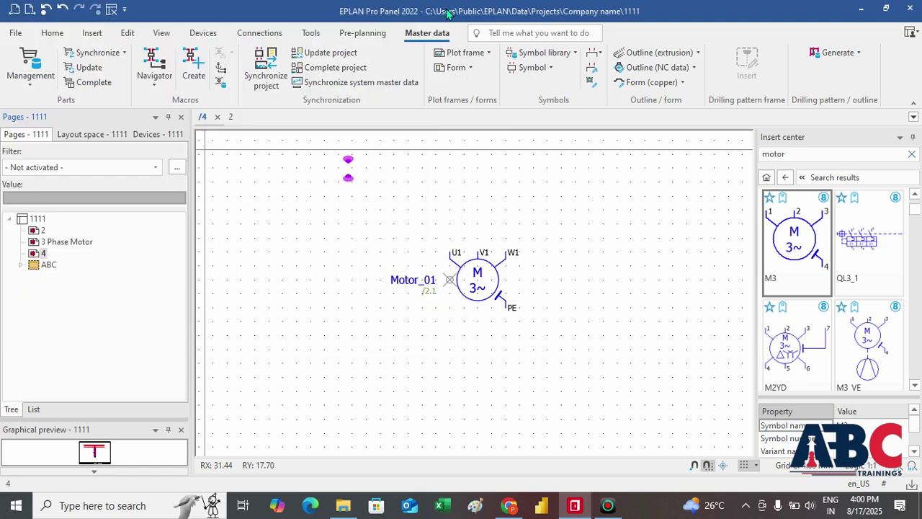
click(52, 33)
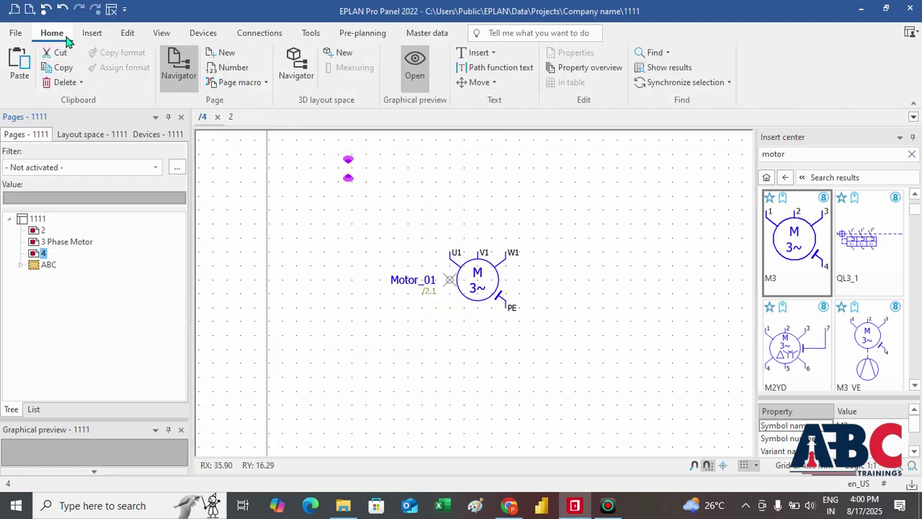
click(265, 83)
click(233, 100)
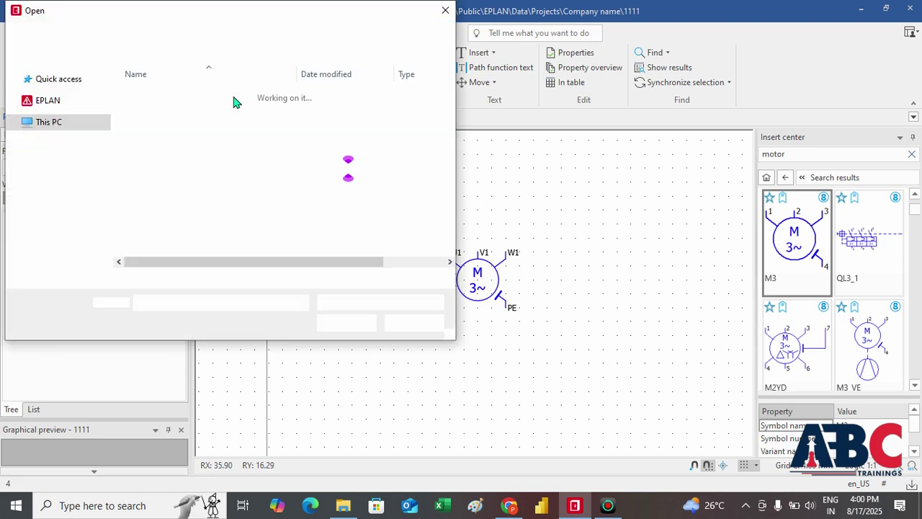
scroll(216, 180, down, 3)
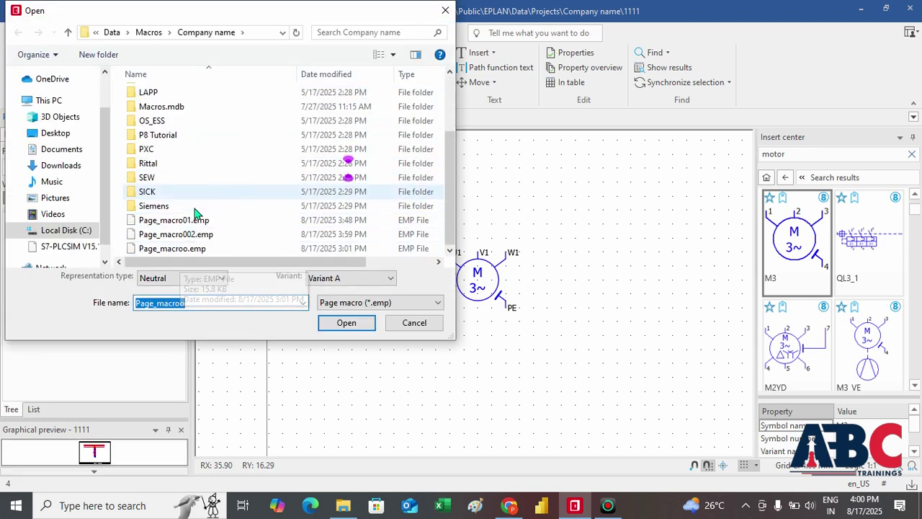
click(445, 10)
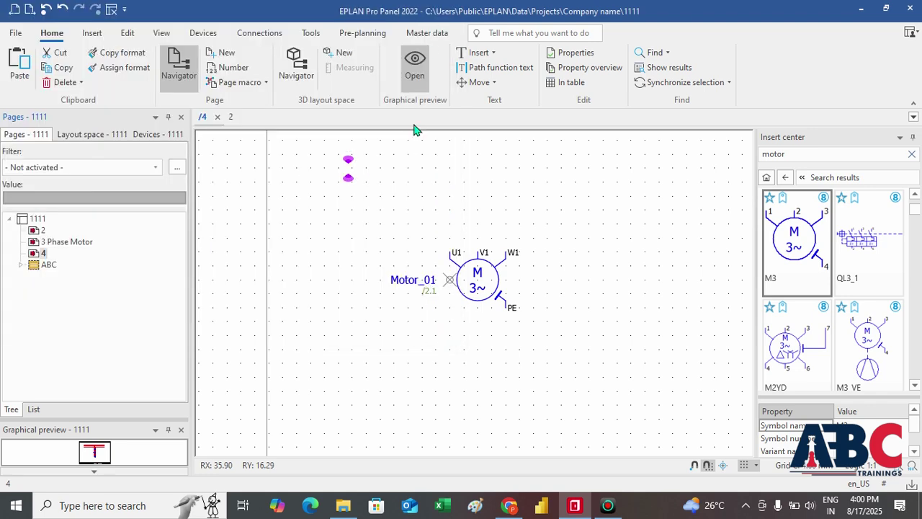